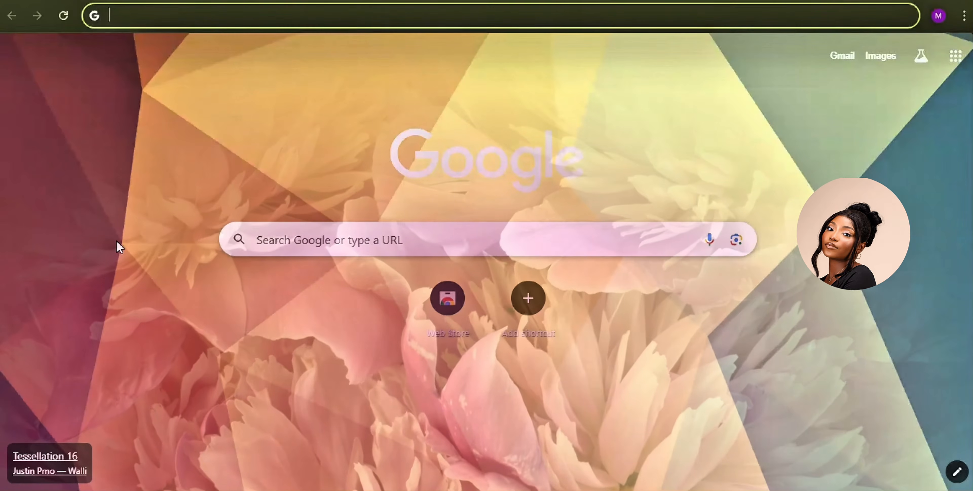
Step: Enter calendly.com in Chrome's address bar to load the Calendly homepage
type("calendly.com")
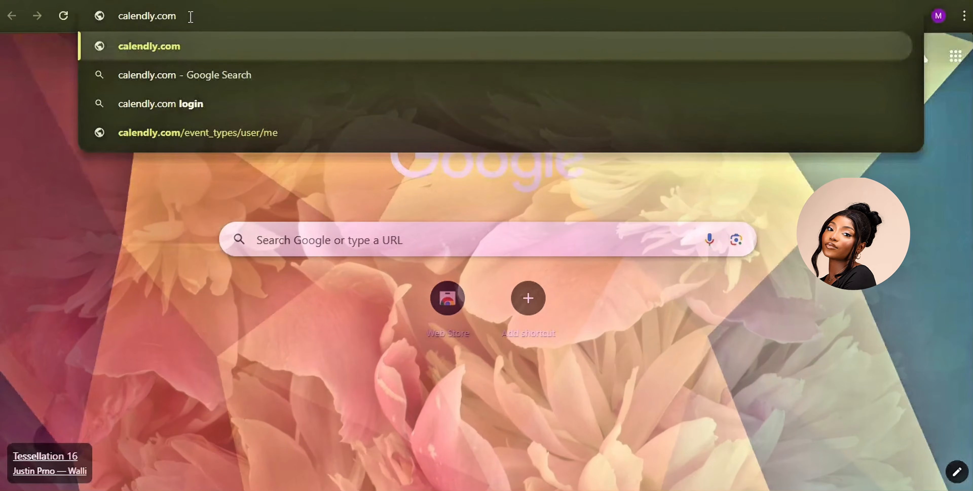
key("Return")
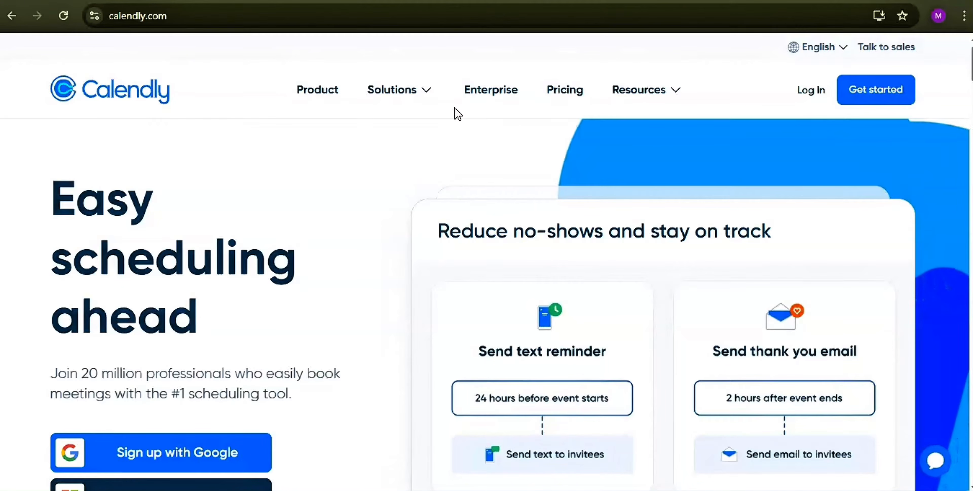
Step: Create a Calendly account by signing up with the chosen Google account
left_click(873, 104)
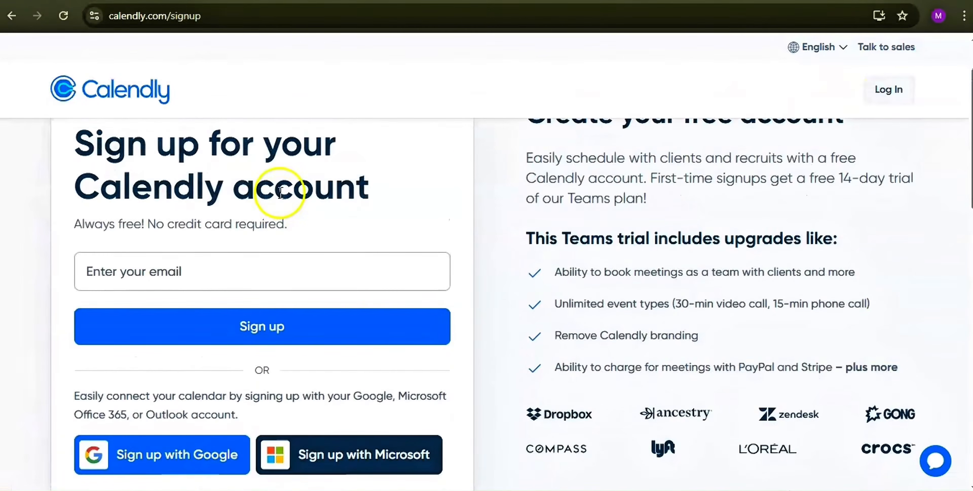
scroll(258, 311, "down", 2)
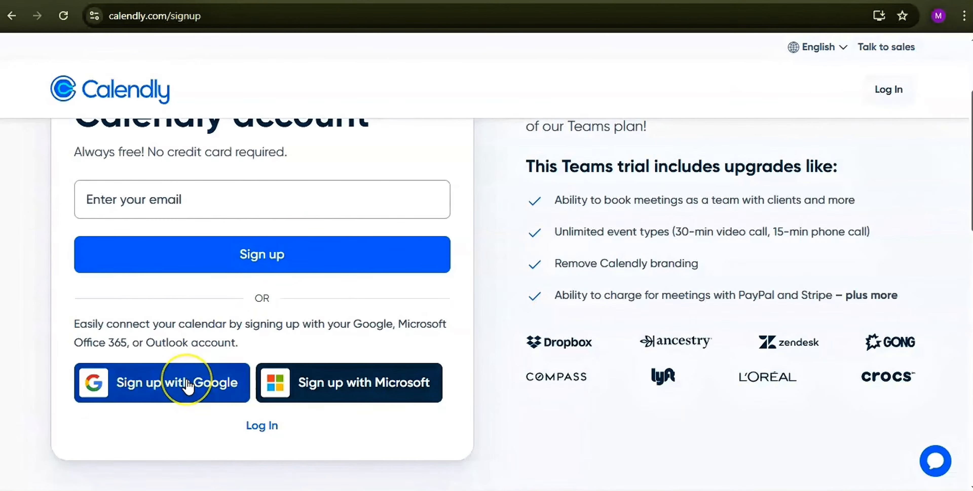
left_click(195, 387)
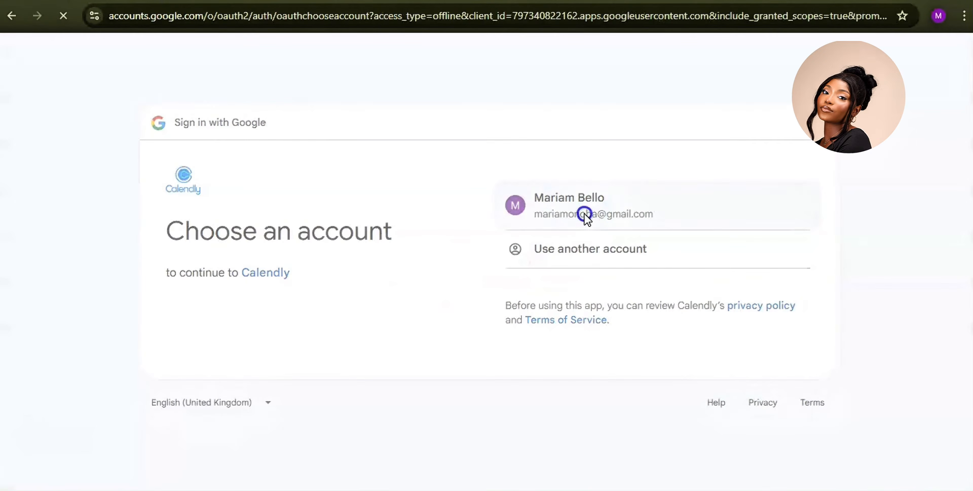
left_click(582, 212)
left_click(732, 338)
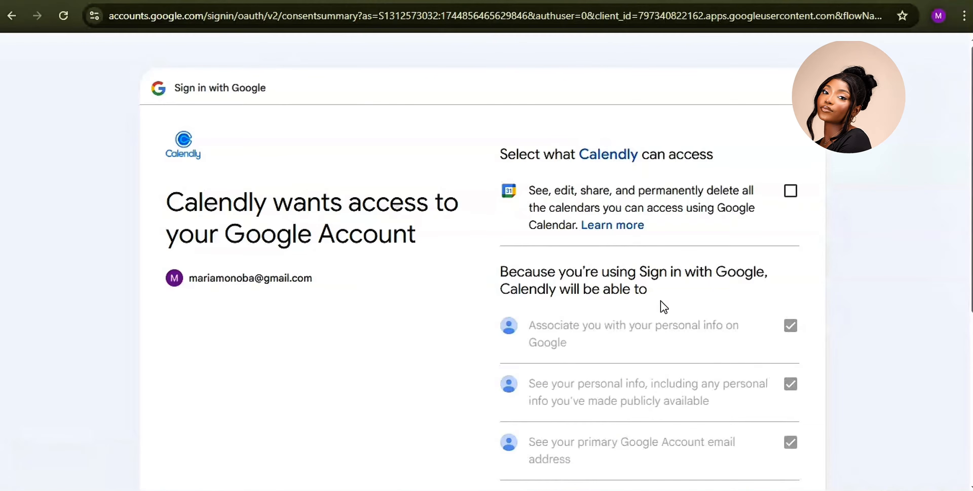
scroll(788, 380, "down", 1)
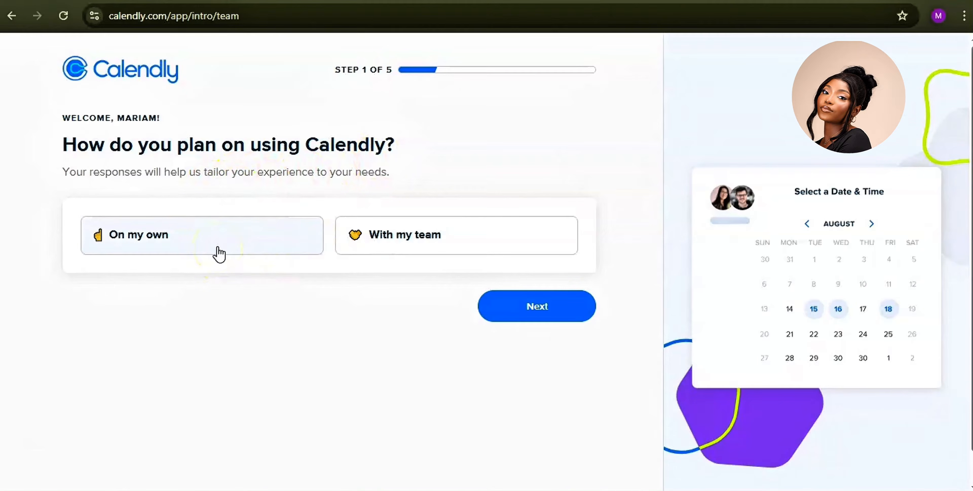
Step: Answer onboarding as 'On my own' with role Other: 'Virtual Assistant'
left_click(218, 250)
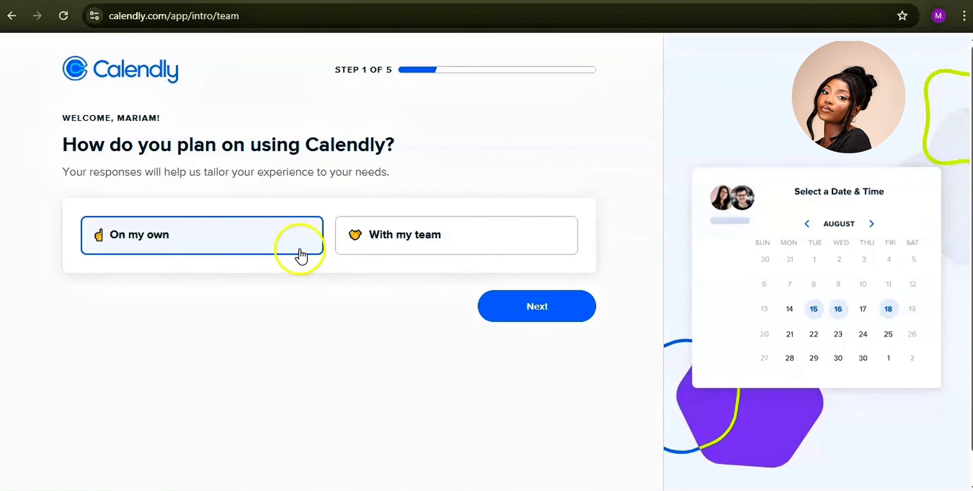
left_click(497, 301)
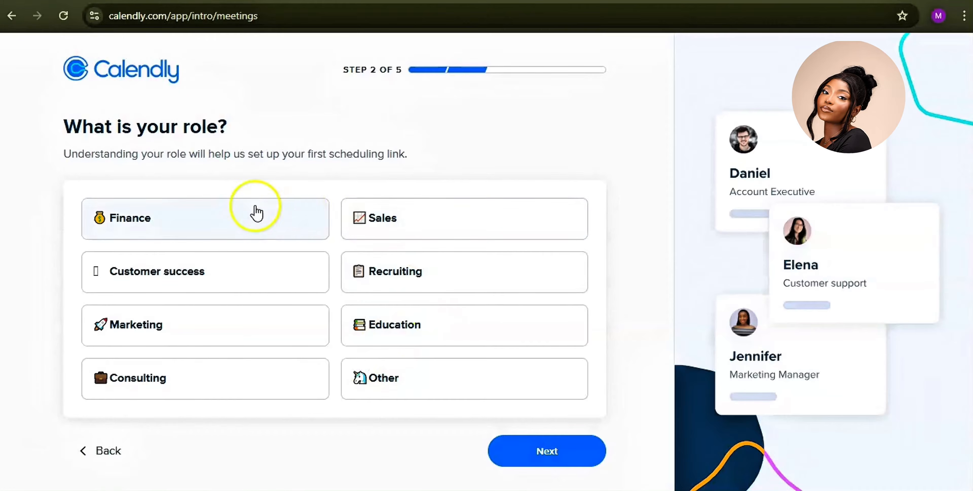
left_click(414, 385)
scroll(476, 427, "down", 2)
left_click(321, 454)
type("V")
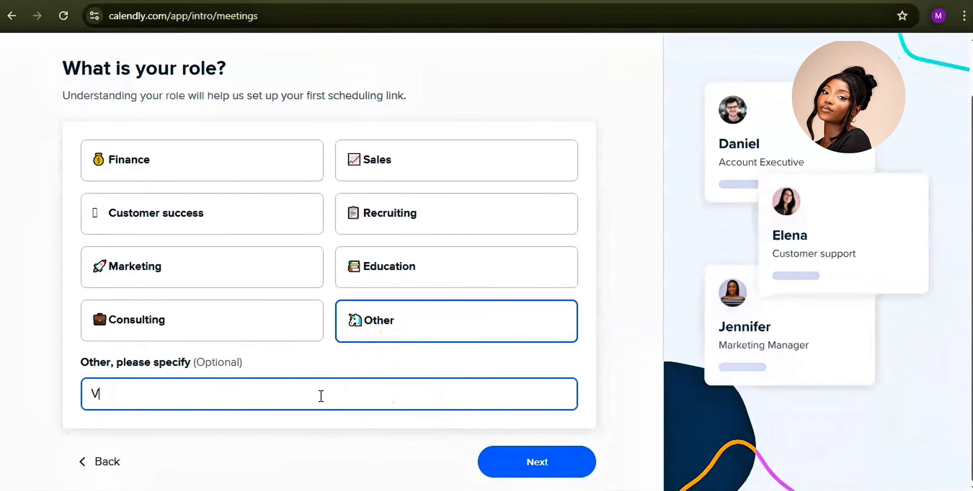
type("irtual Assistant")
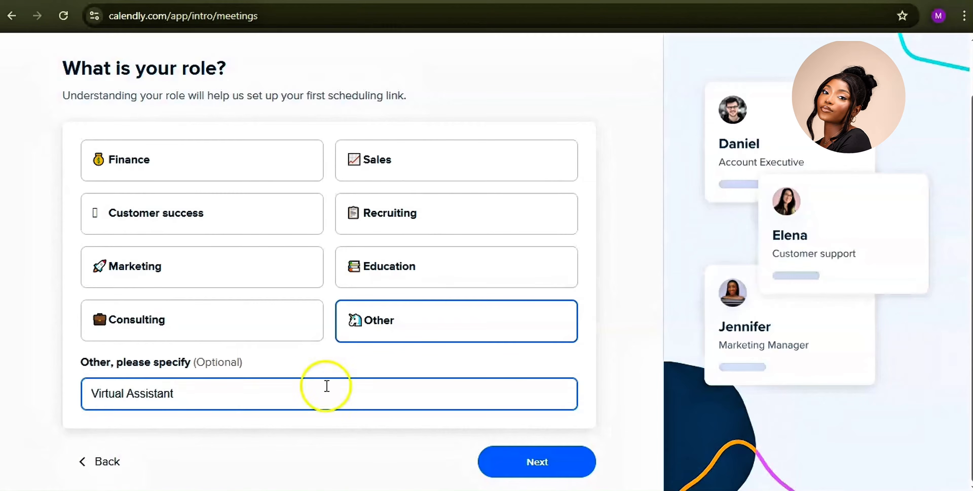
left_click(547, 463)
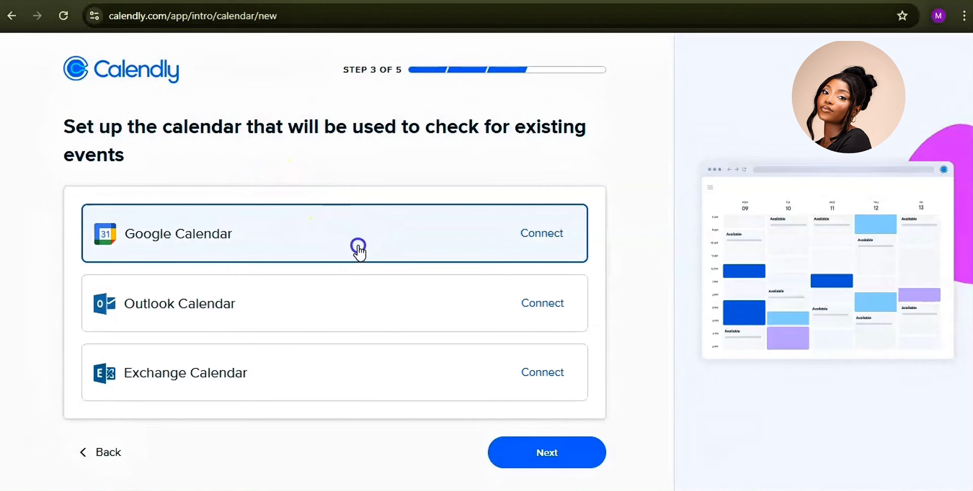
Step: Connect and authorize Google Calendar with the chosen Google account, then continue to availability
left_click(518, 232)
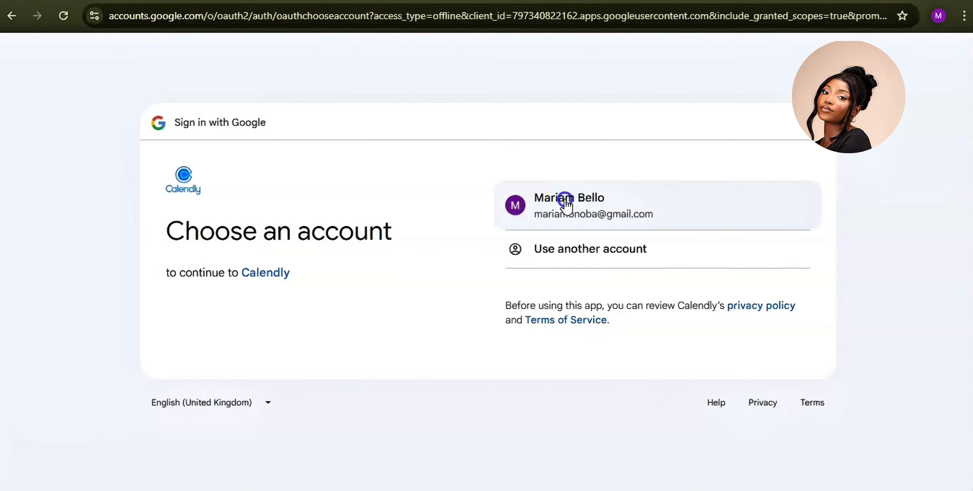
left_click(565, 199)
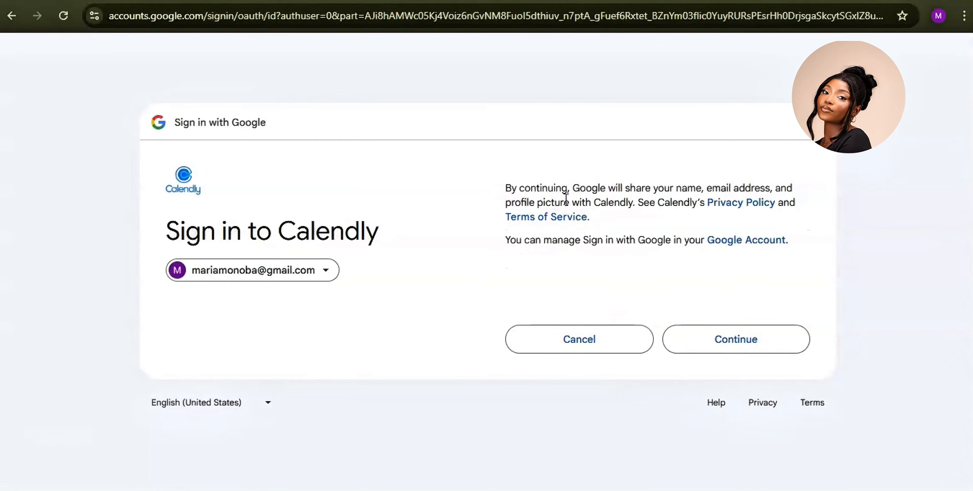
left_click(756, 349)
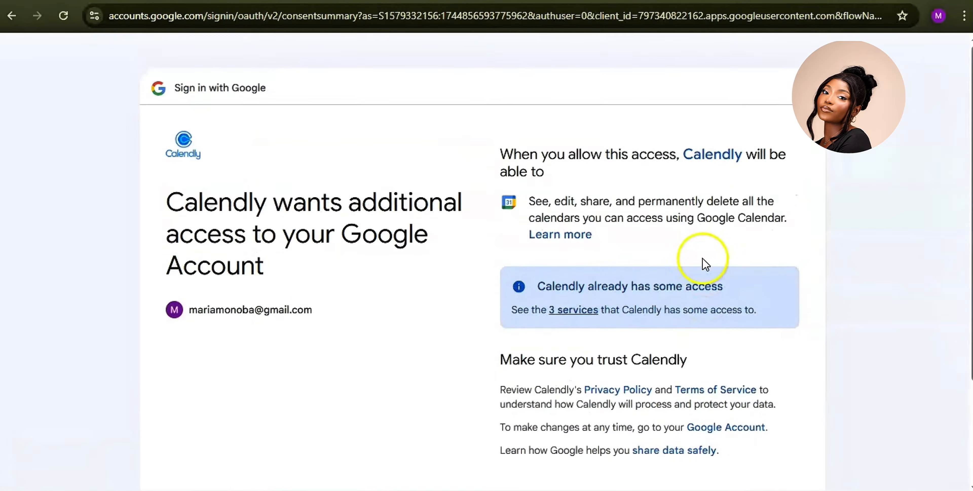
scroll(706, 263, "down", 2)
left_click(739, 433)
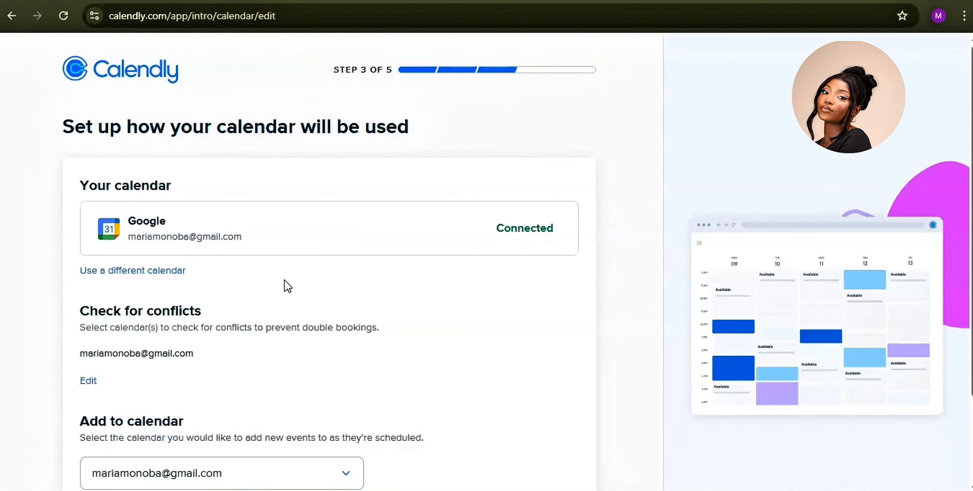
scroll(287, 286, "down", 2)
scroll(165, 266, "down", 1)
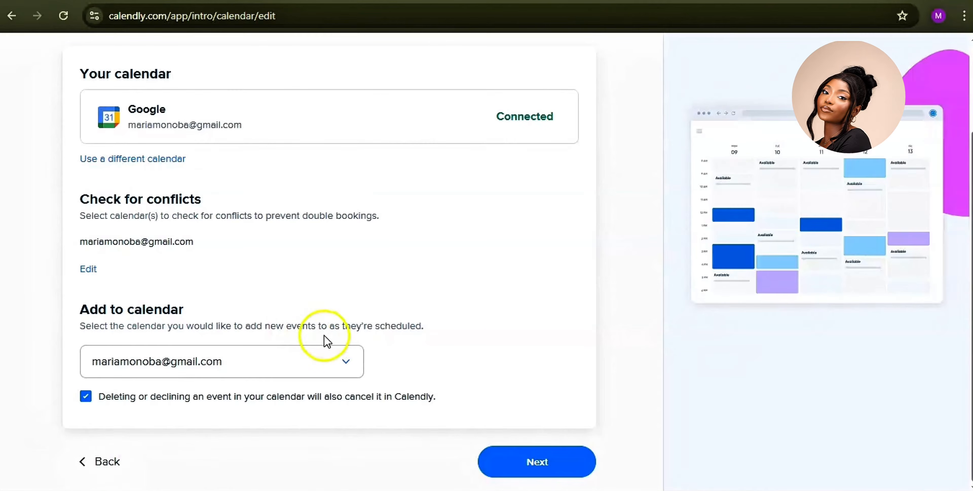
left_click(527, 477)
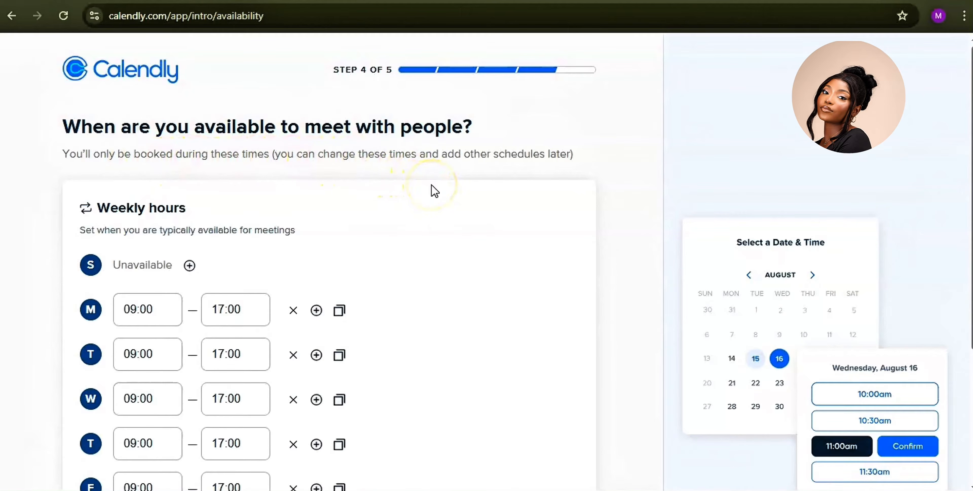
Step: Search 'we' in the time zone list, choose West Africa Time, and continue
scroll(188, 241, "down", 2)
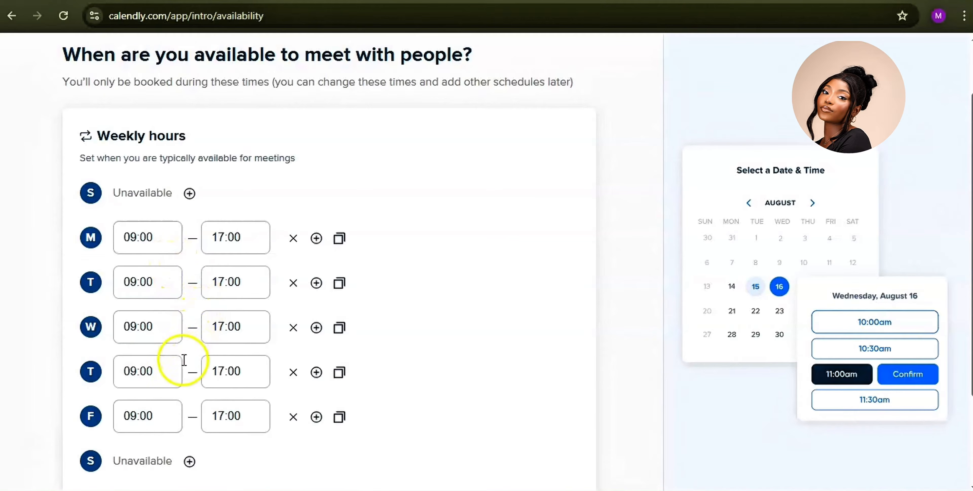
scroll(180, 432, "down", 1)
scroll(180, 431, "down", 1)
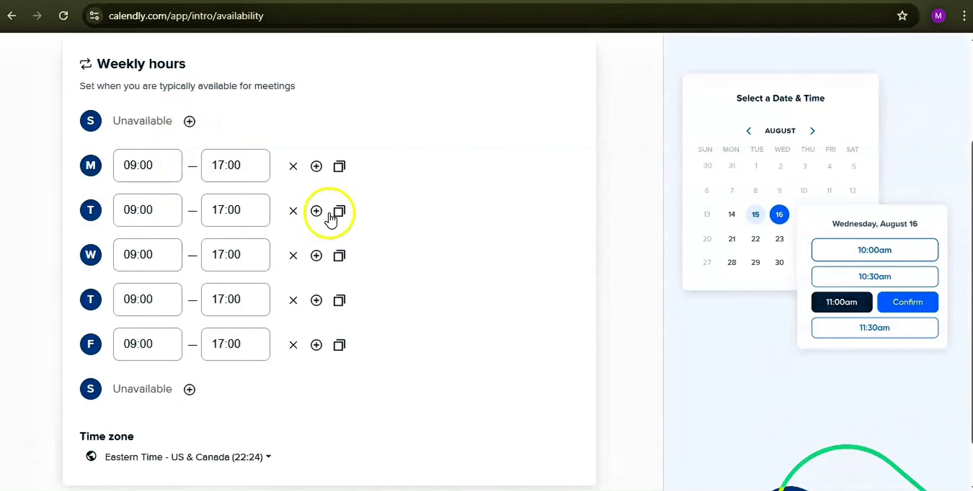
scroll(277, 406, "down", 1)
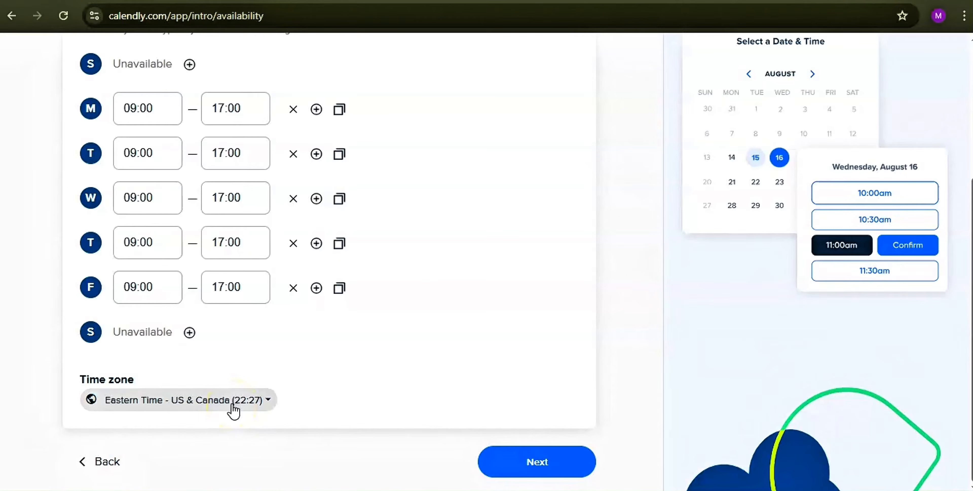
left_click(232, 406)
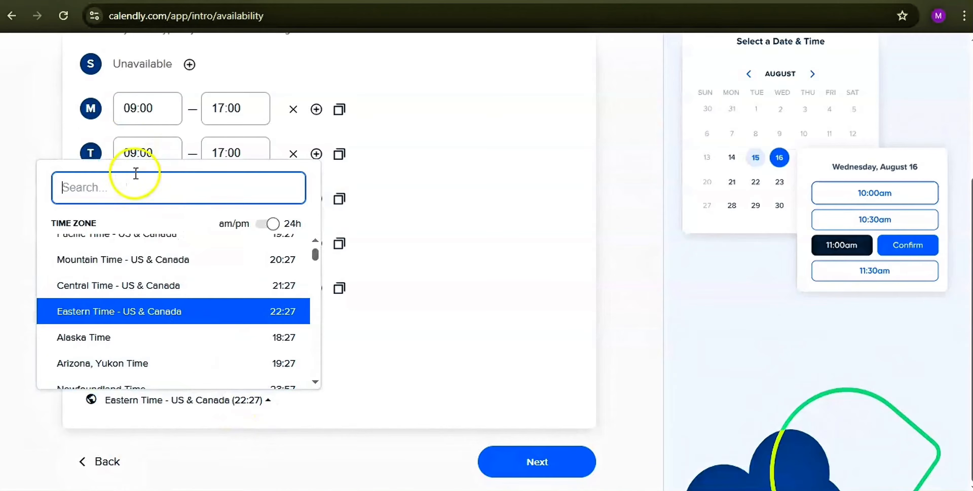
left_click(143, 197)
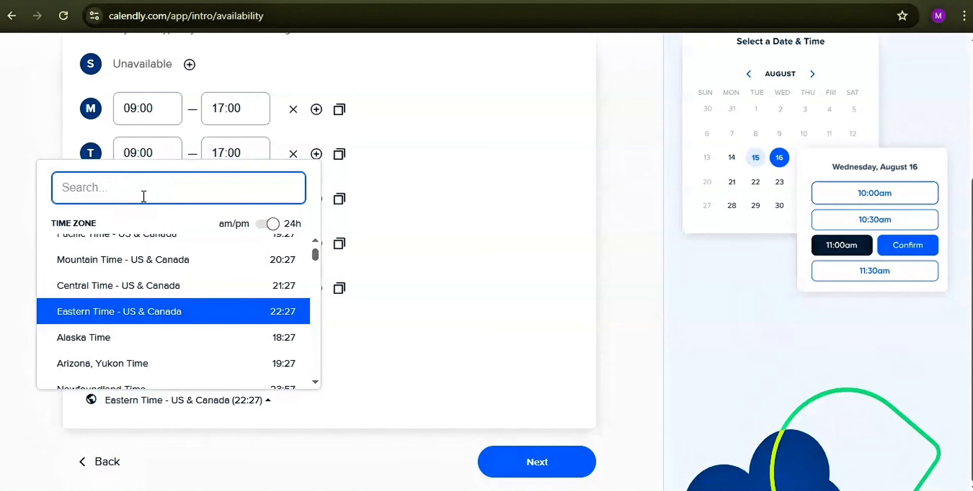
type("we")
left_click(146, 272)
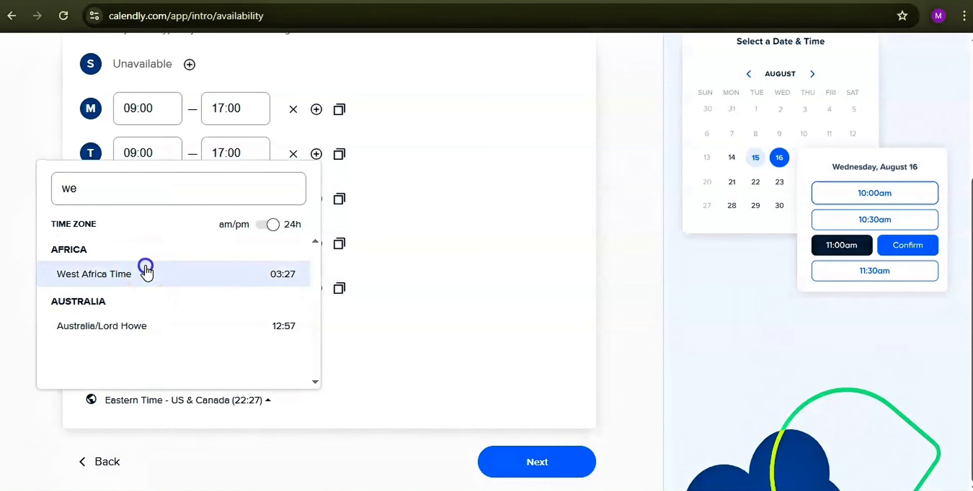
left_click(520, 468)
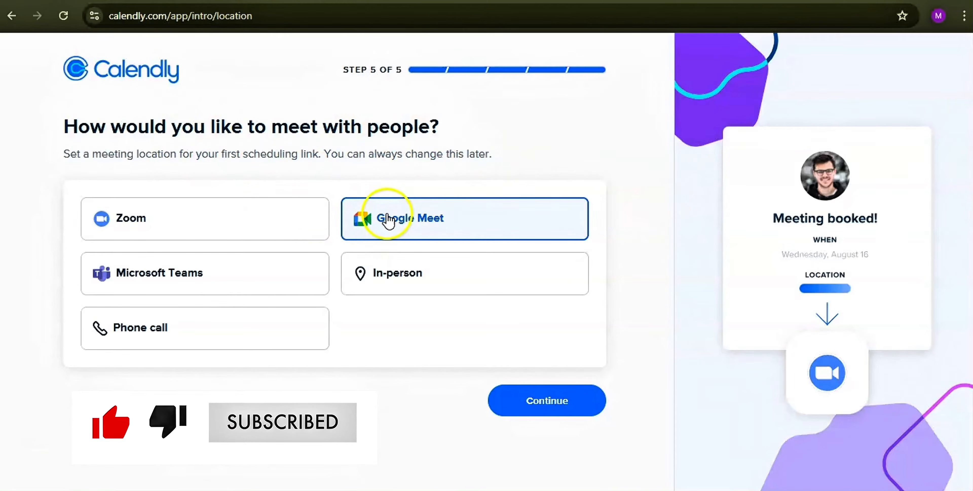
Step: Keep Google Meet as the location and finish onboarding to reach Event types
left_click(575, 405)
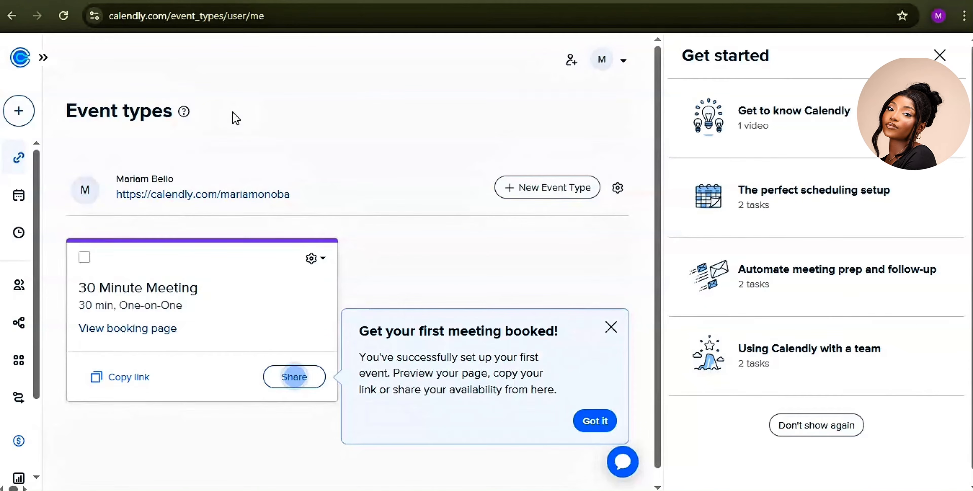
left_click(257, 144)
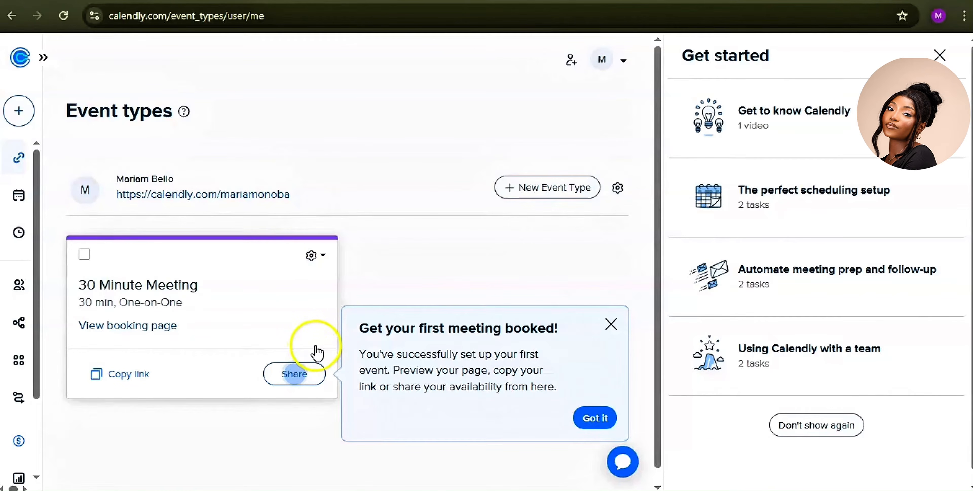
Step: Edit the 30 Minute Meeting event and expand its More options panel
left_click(321, 258)
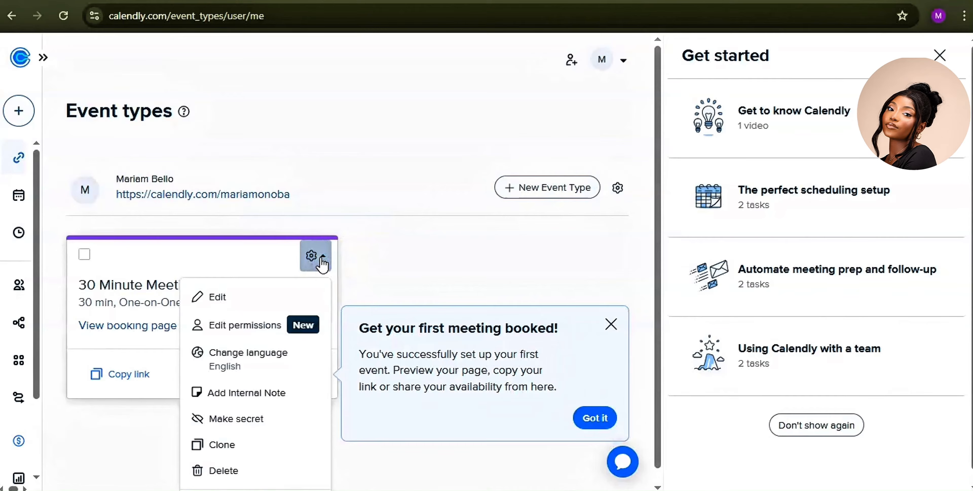
left_click(251, 304)
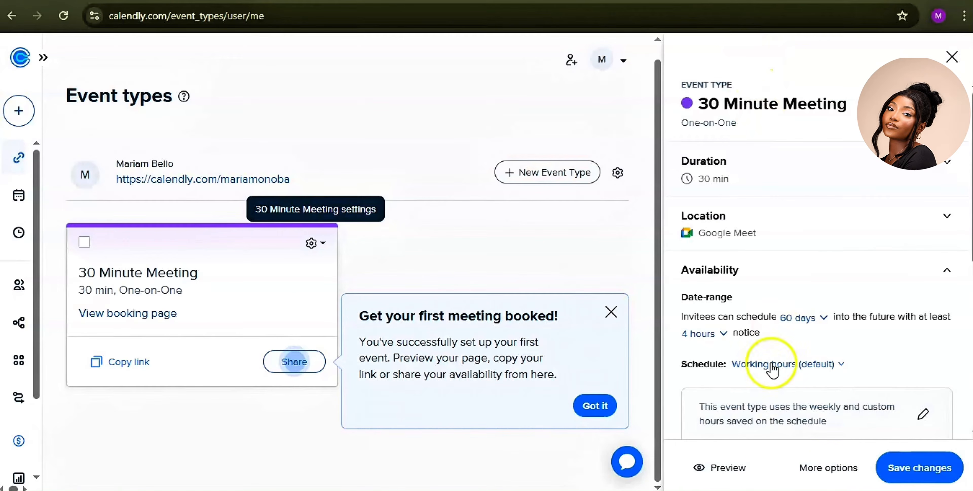
left_click(818, 471)
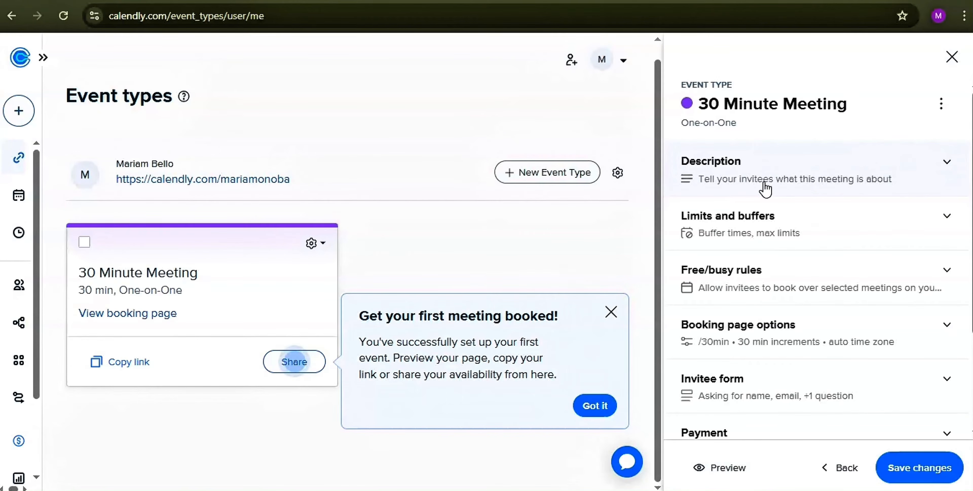
Step: Paste the description starting "I can't wait to connect with you!" into the event's Description
left_click(764, 182)
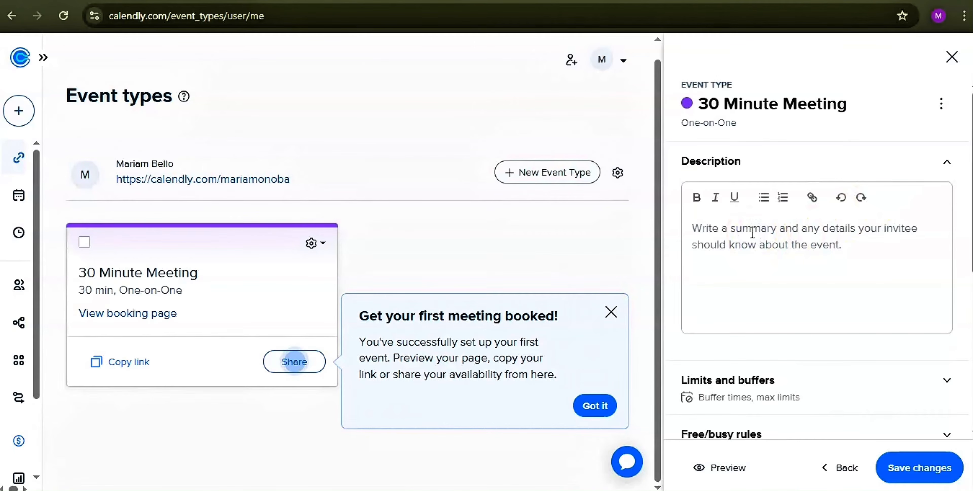
type("I can’t wait to connect with you! This session is all about getting to know you and understanding your business needs. We’ll talk through your goals, pain points, and how I can best support you as your virtual assistant.")
left_click(706, 230)
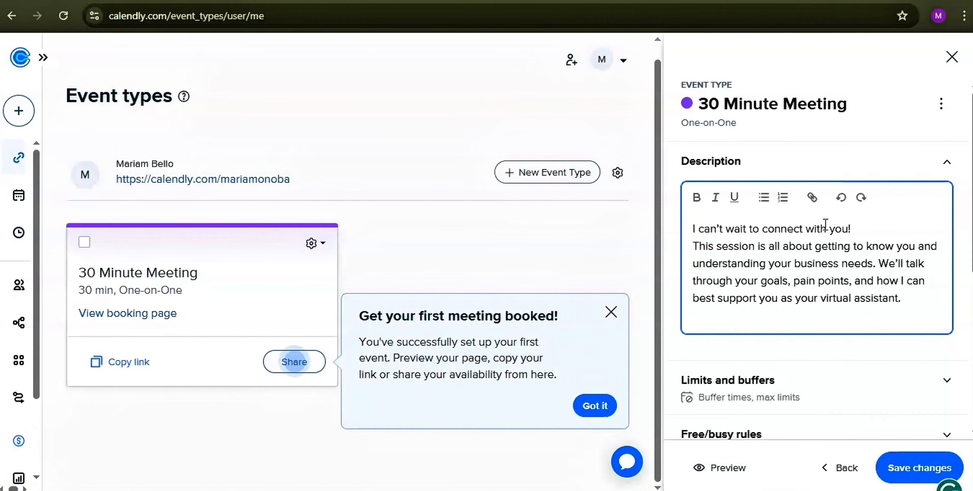
left_click(946, 163)
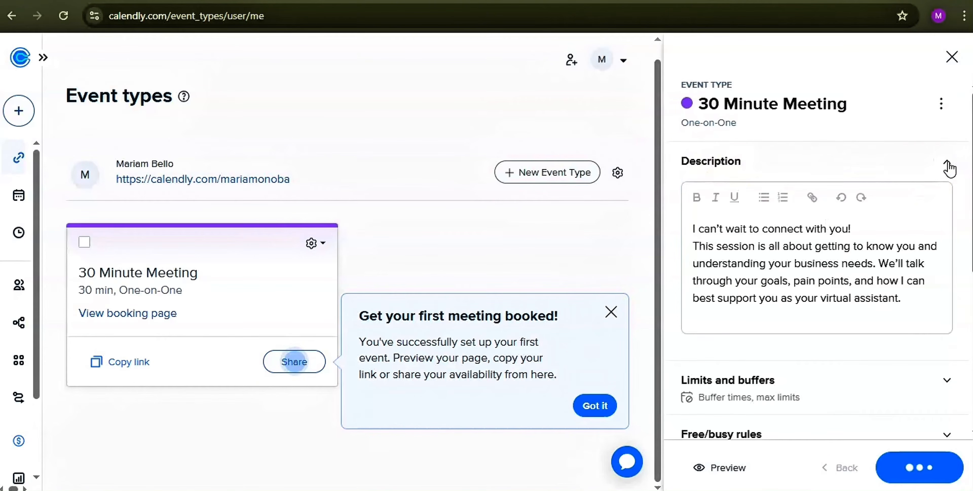
left_click(926, 222)
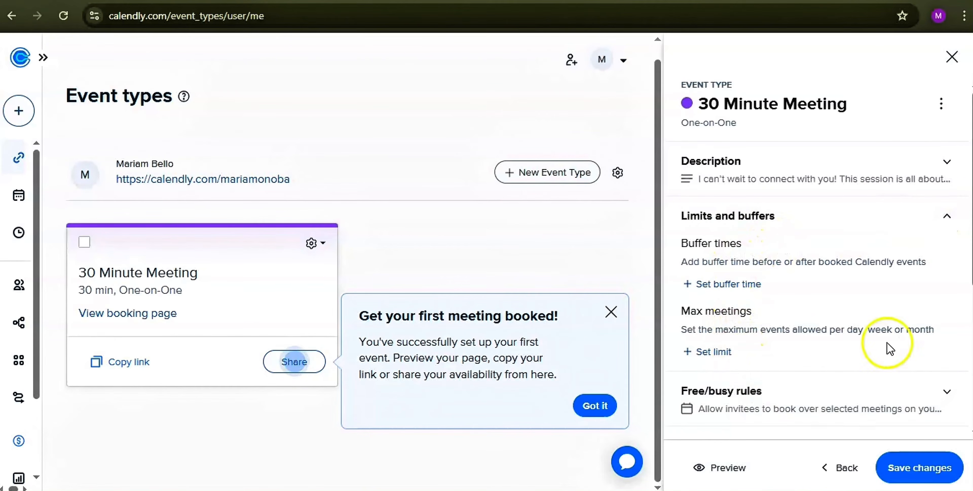
Step: Check Limits and buffers and Free/busy rules, then expand the Invitee form section
left_click(949, 221)
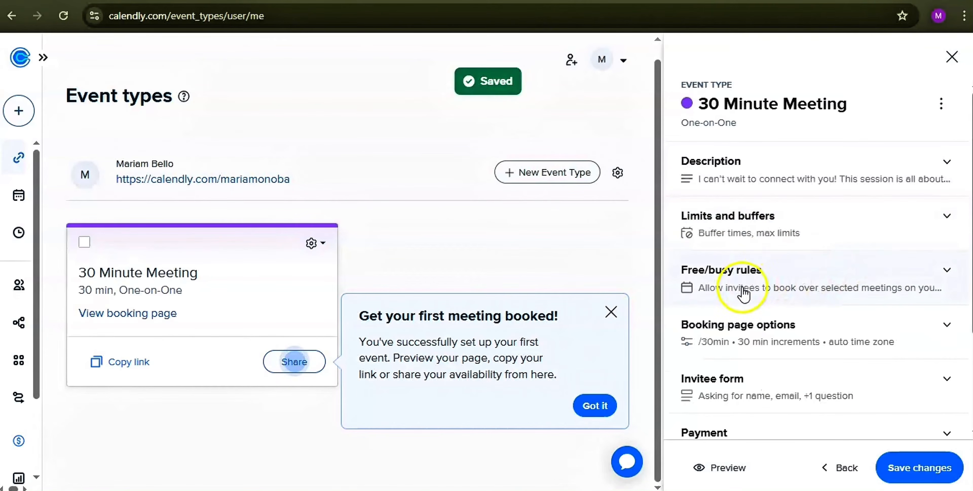
left_click(682, 284)
left_click(948, 279)
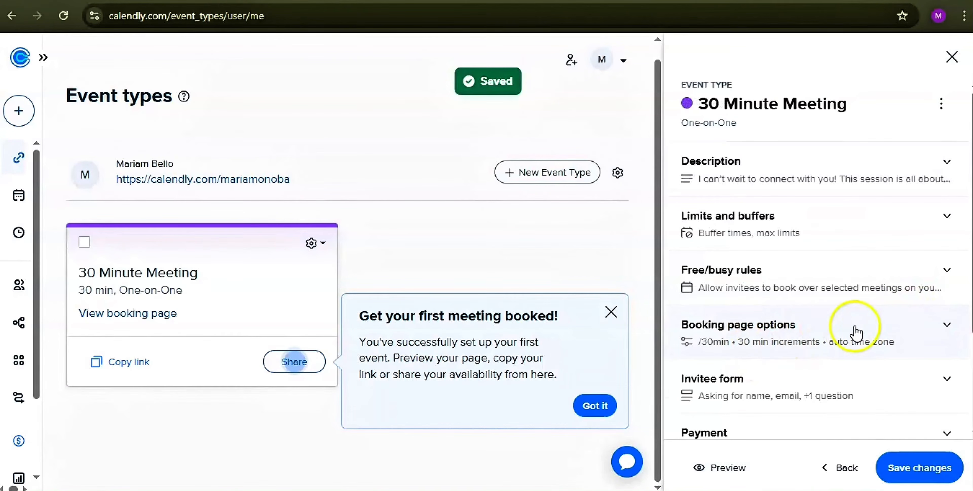
scroll(778, 405, "down", 2)
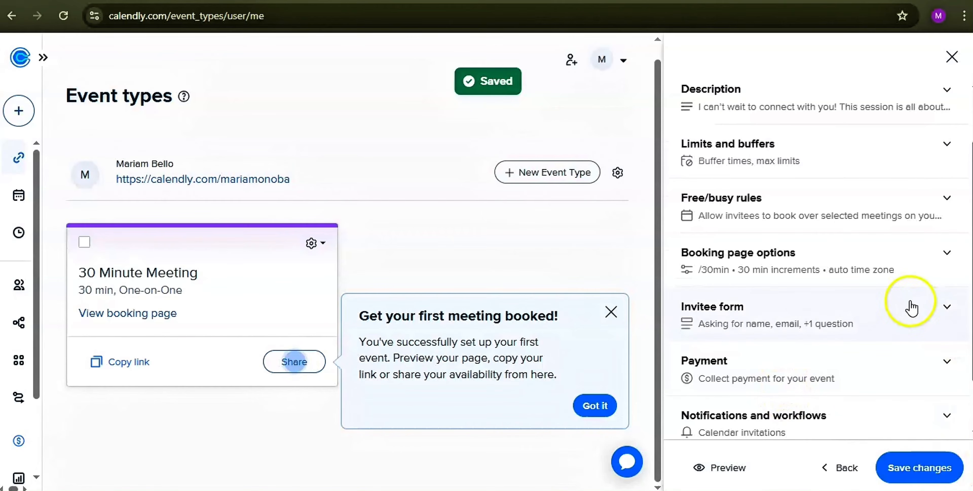
left_click(948, 309)
Step: Toggle Question 1's Required setting off and back on, then show its answer types
scroll(932, 339, "down", 2)
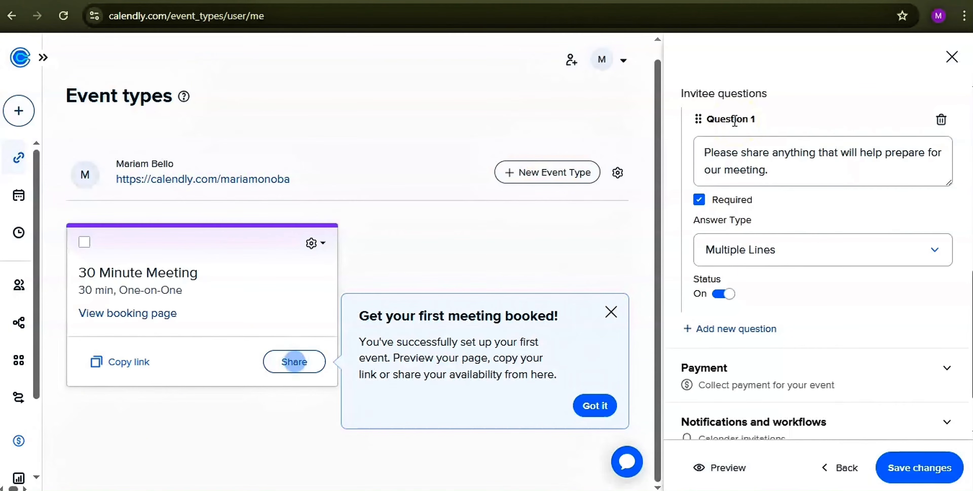
left_click(767, 147)
left_click(697, 200)
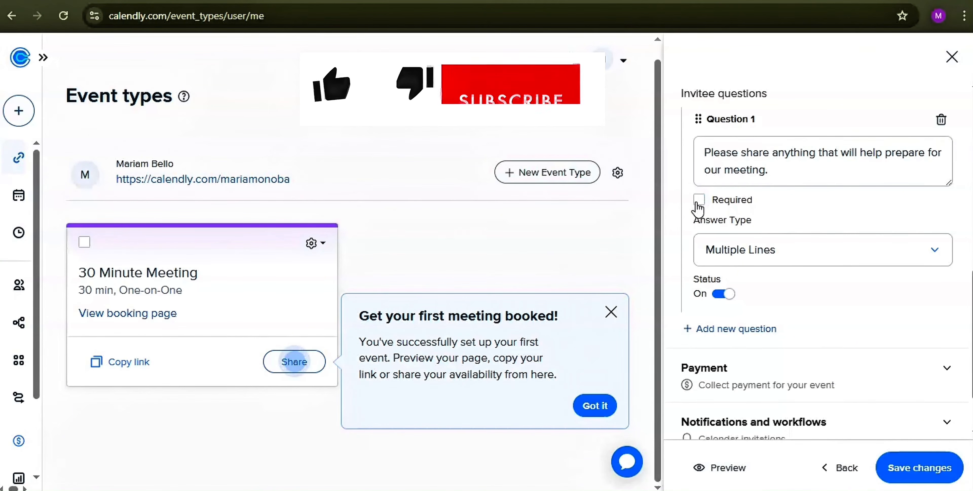
left_click(698, 202)
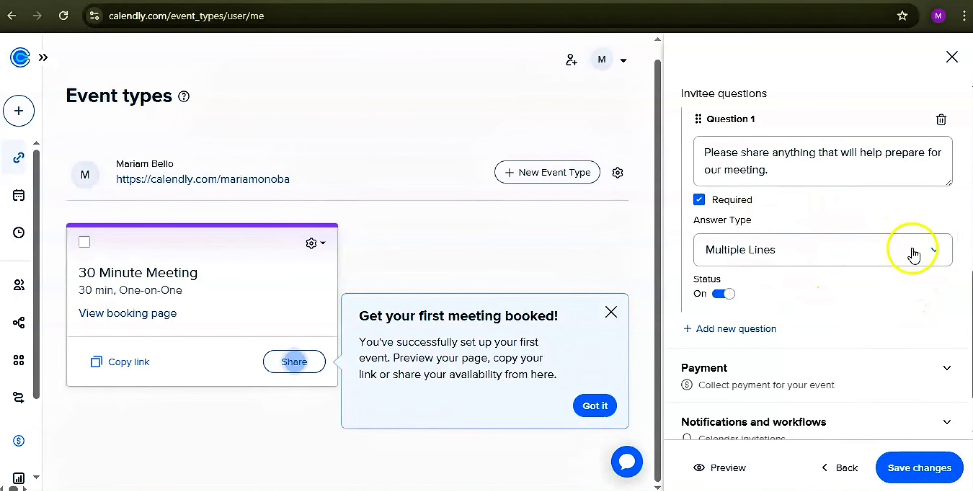
left_click(932, 250)
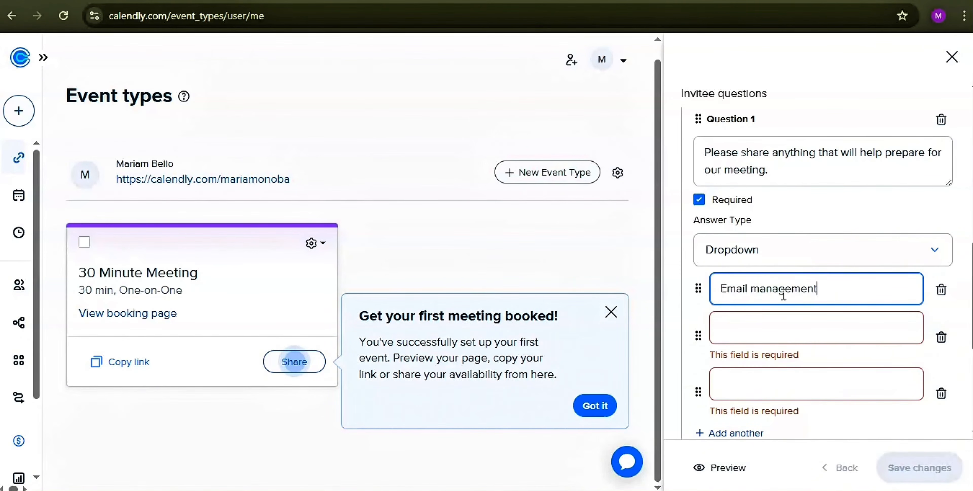
Step: Give Question 1 a Dropdown answer type with options Email management, Admin and Social media management
left_click(788, 333)
type("Admin")
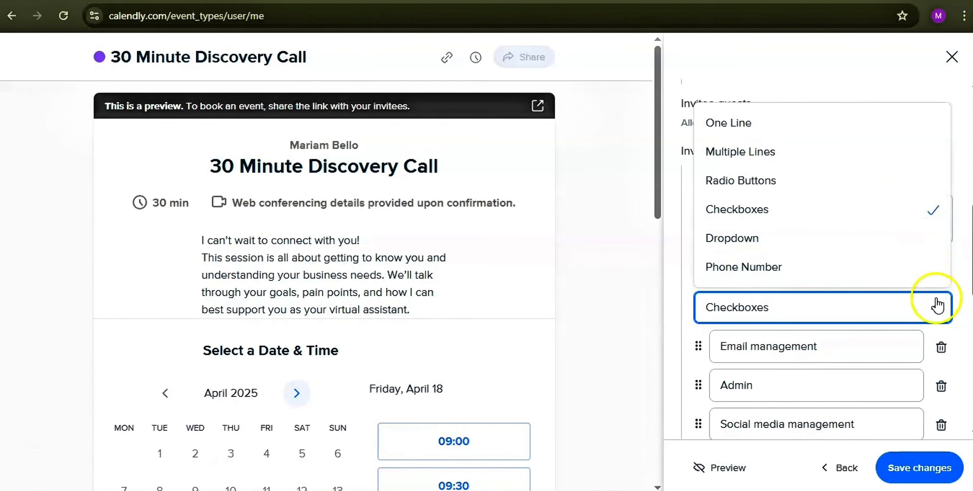
left_click(856, 212)
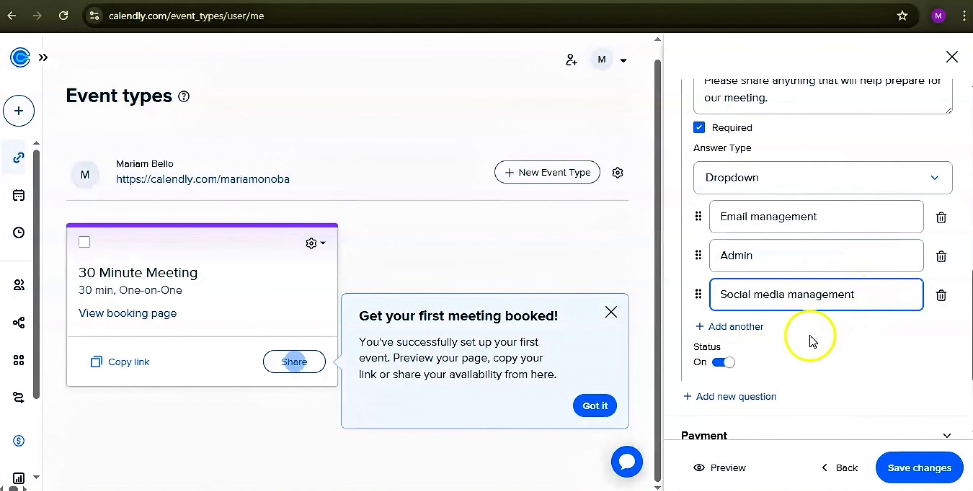
scroll(718, 377, "down", 2)
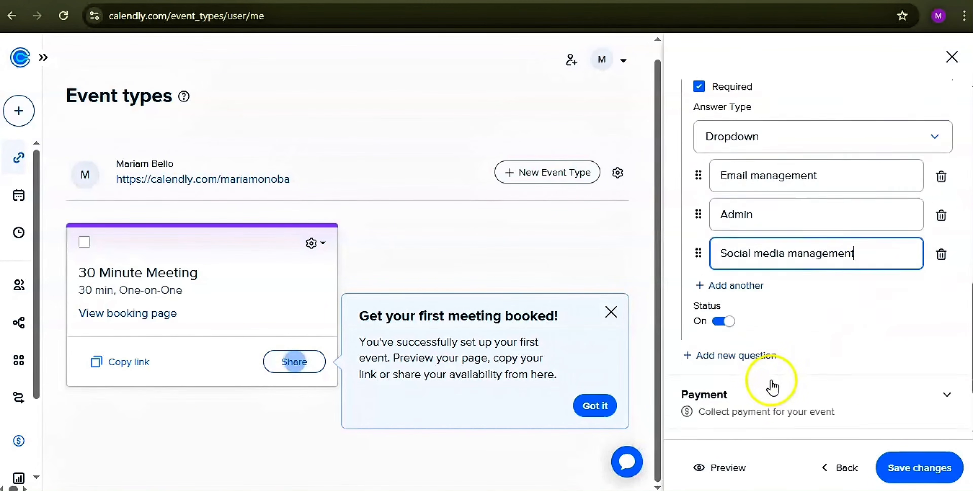
Step: Add Question 2 'What is your budget', marked Required with a One Line answer type
left_click(729, 328)
left_click(741, 303)
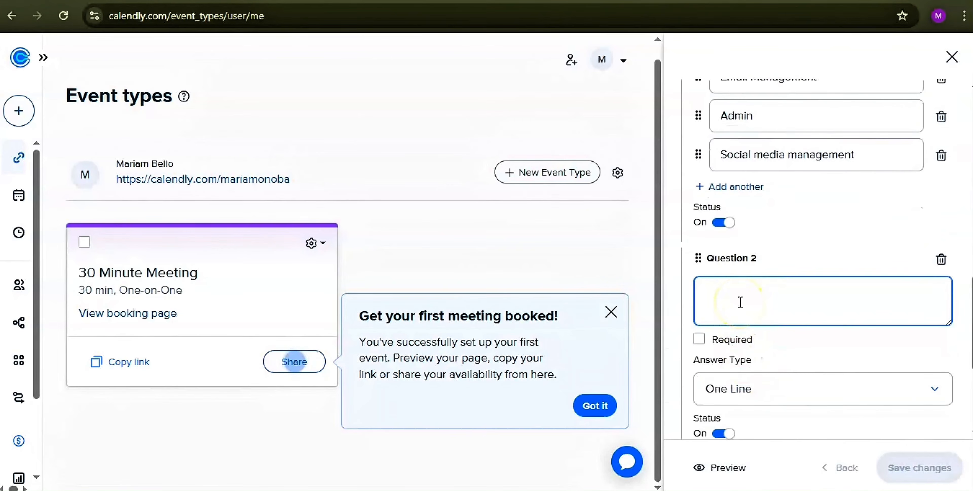
type("What is your budget")
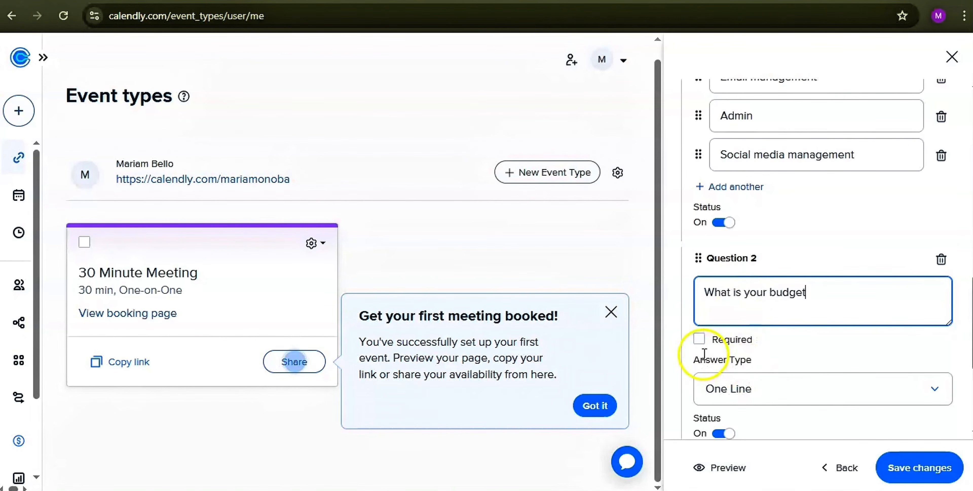
left_click(699, 342)
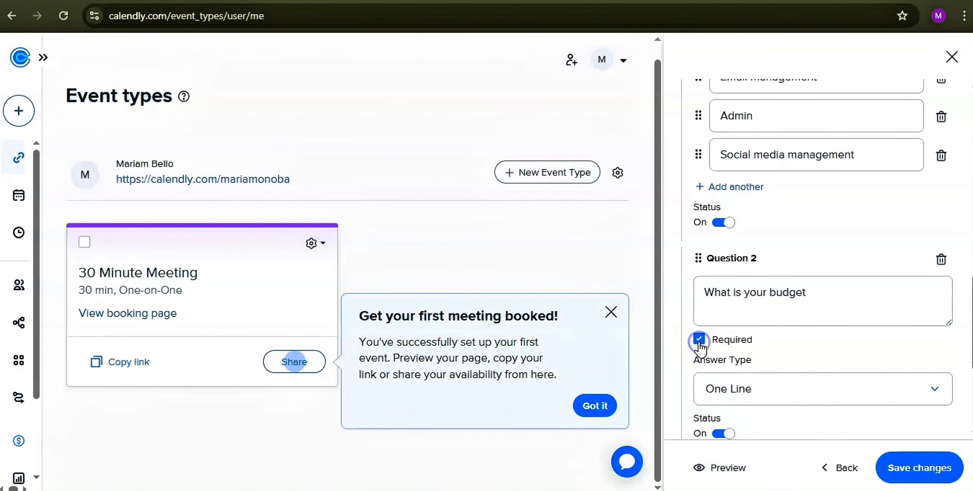
scroll(794, 287, "down", 3)
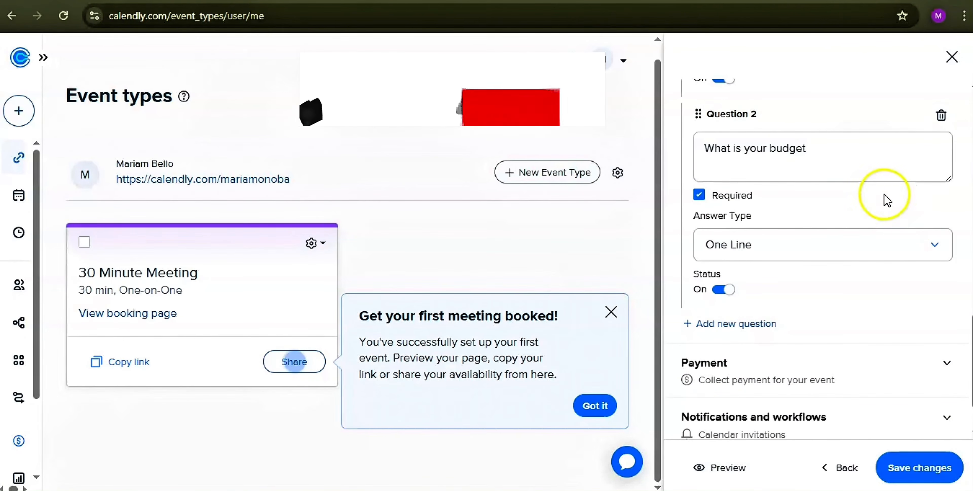
left_click(935, 247)
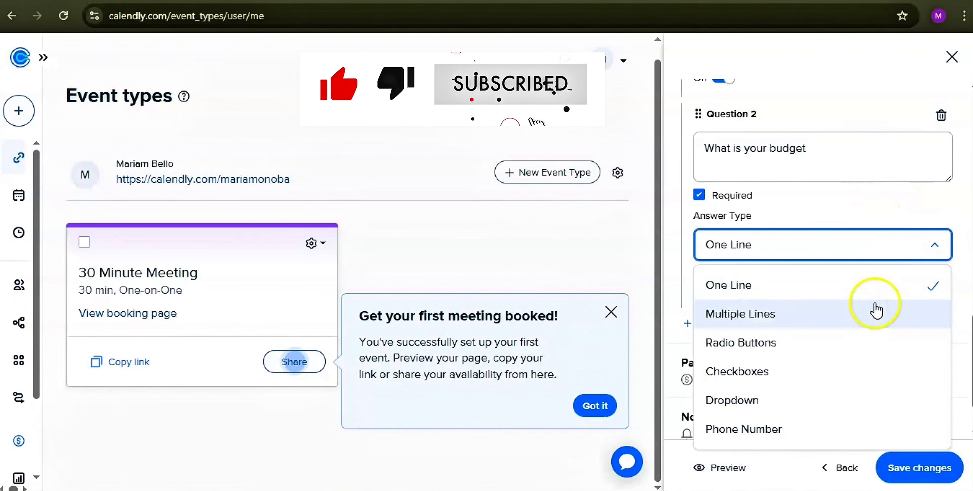
left_click(935, 245)
scroll(919, 283, "down", 1)
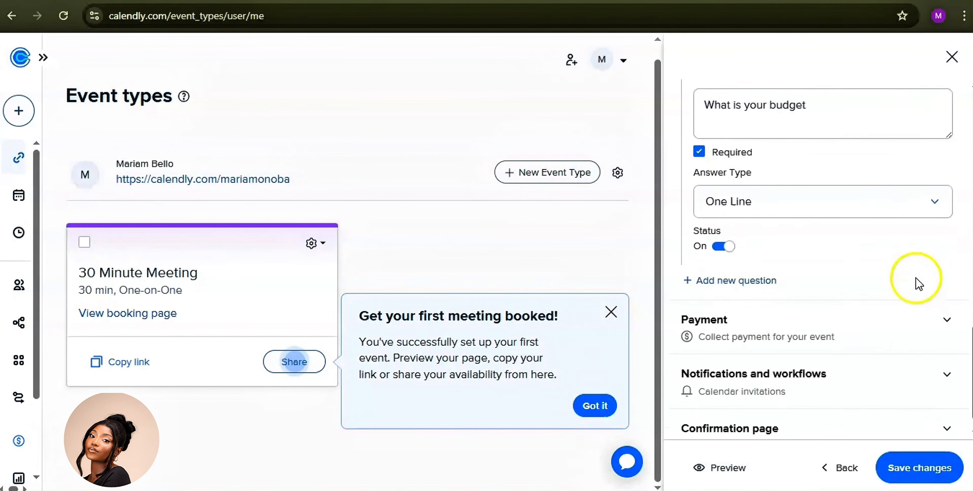
scroll(919, 283, "down", 1)
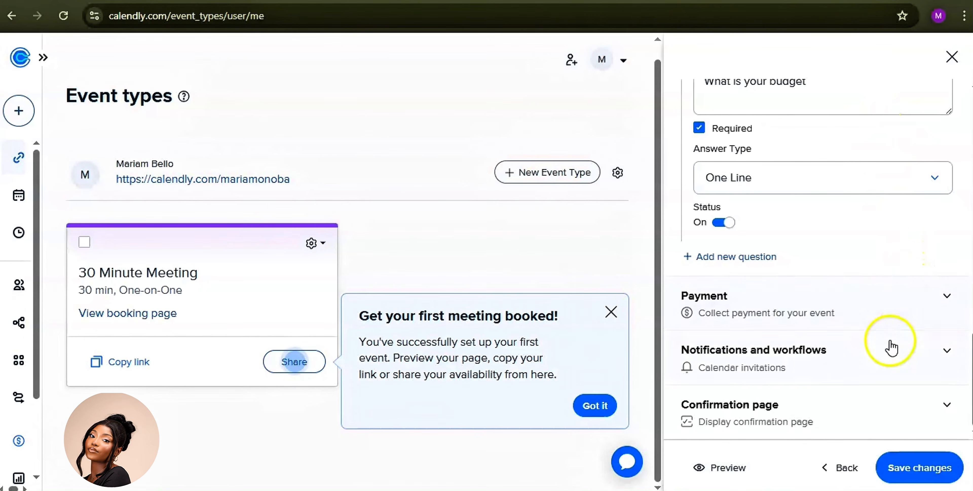
Step: Save the invitee question settings and preview the event's booking page
left_click(930, 472)
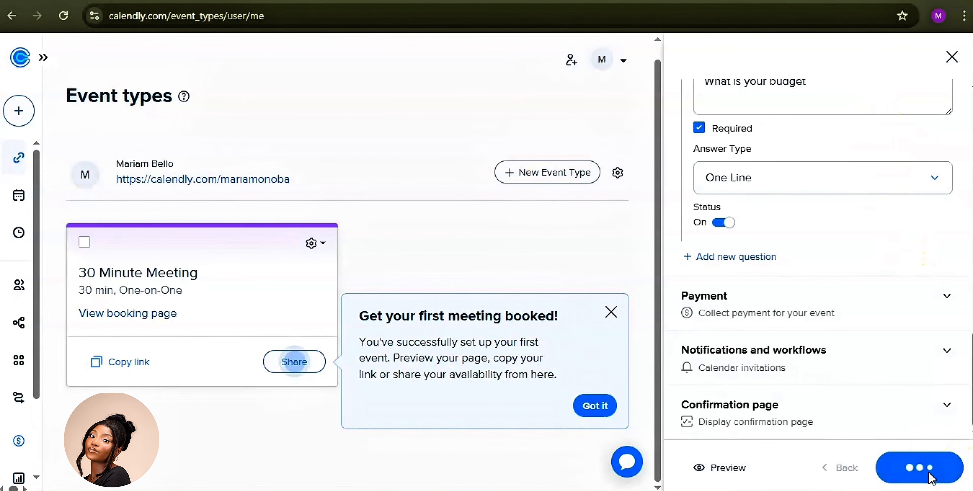
left_click(728, 469)
scroll(432, 217, "down", 3)
scroll(431, 250, "down", 5)
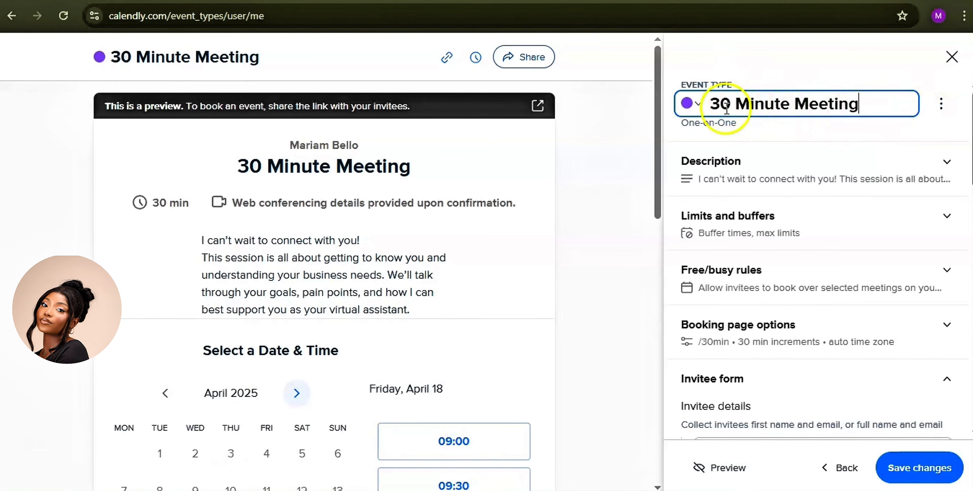
Step: Rename the event from '30 Minute Meeting' to '30 Minute Discovery Call' and save
double_click(795, 104)
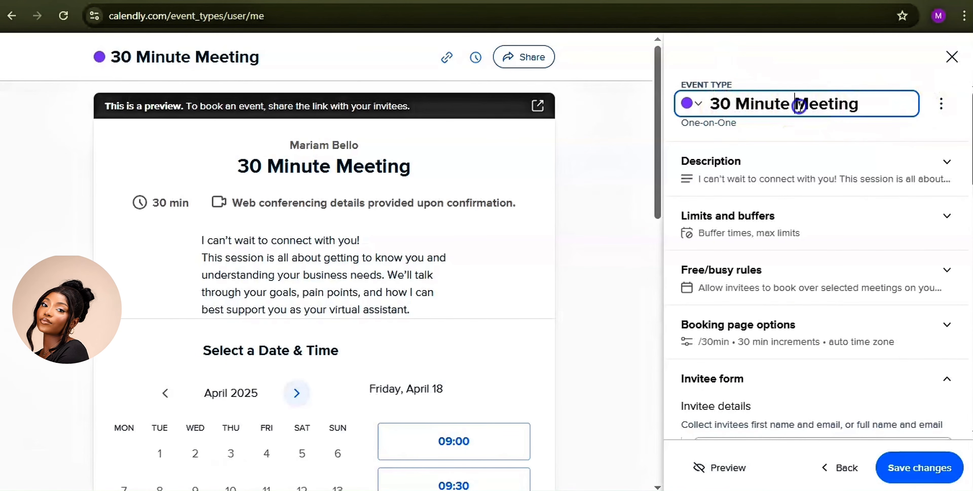
type("Discovery Call")
left_click(858, 53)
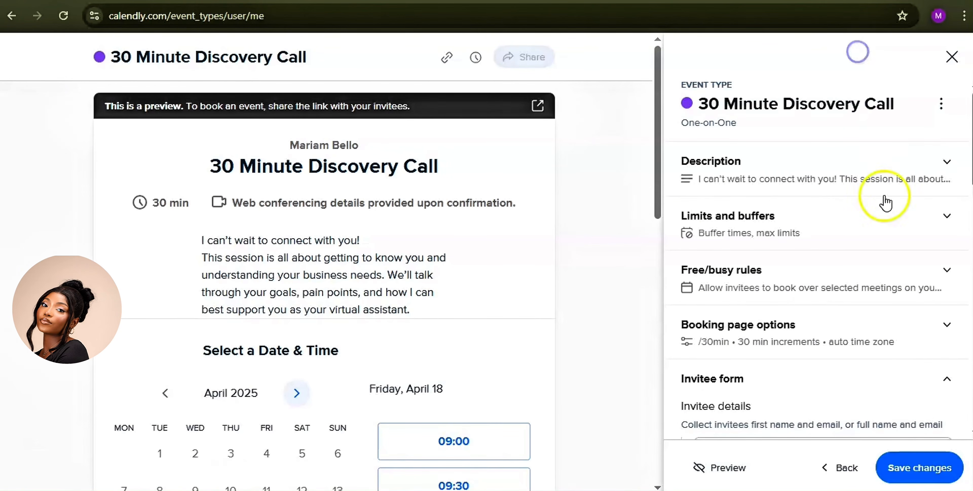
left_click(921, 473)
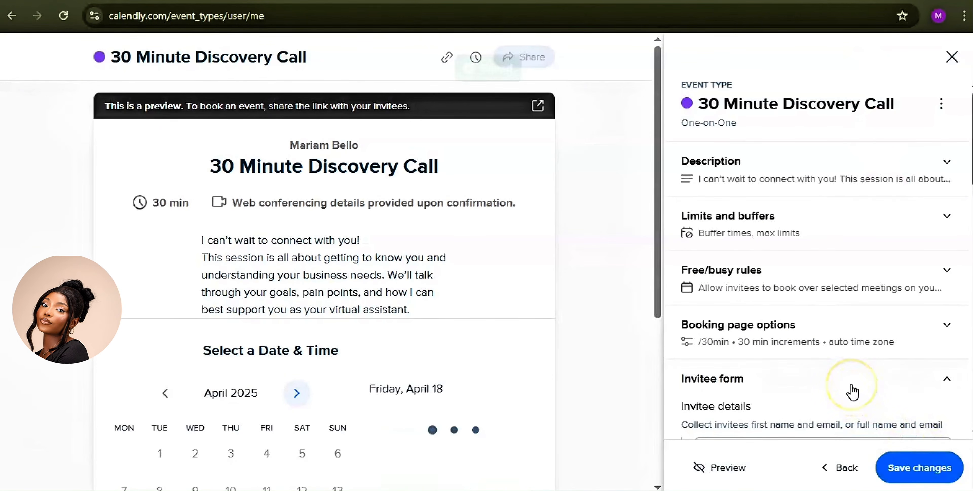
Step: Copy the event's booking link and load the live booking page in a new tab
left_click(523, 57)
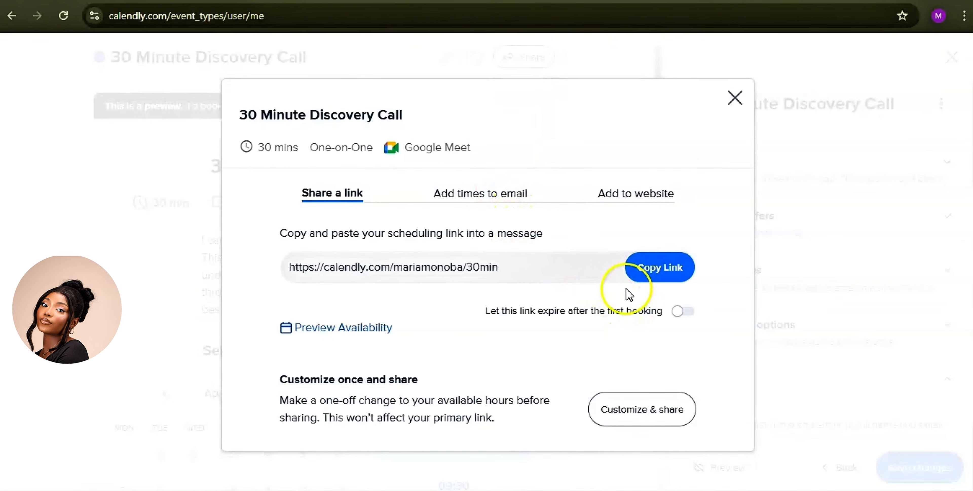
left_click(664, 278)
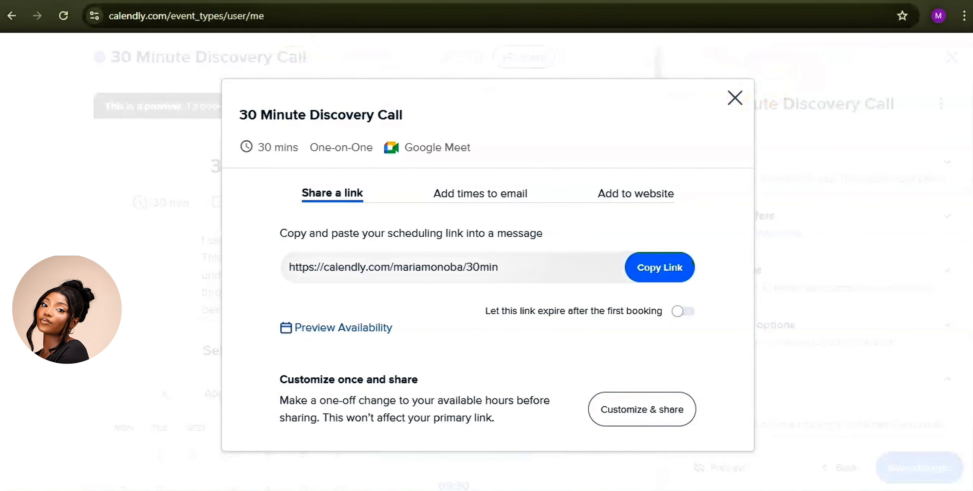
key("ctrl+t")
type("https://calendly.com/mariamonoba/30min")
key("Return")
scroll(521, 156, "down", 2)
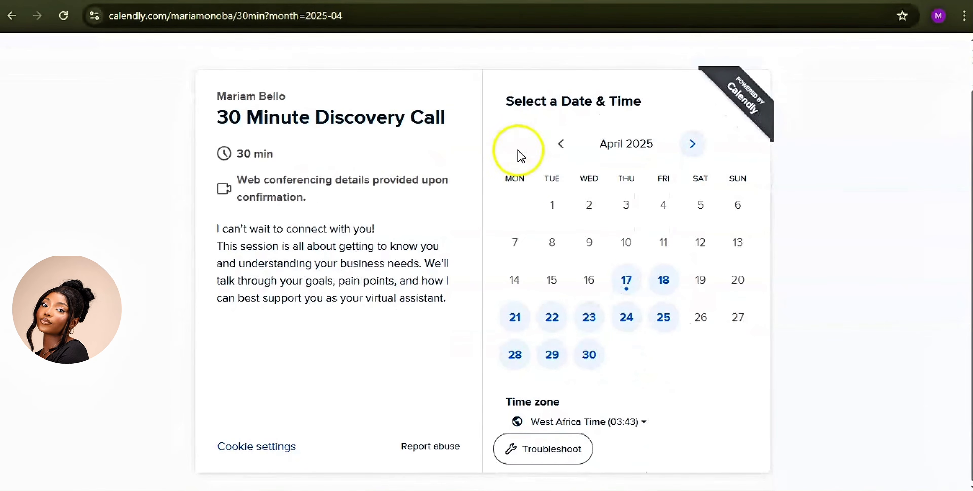
scroll(522, 195, "up", 2)
scroll(592, 269, "down", 2)
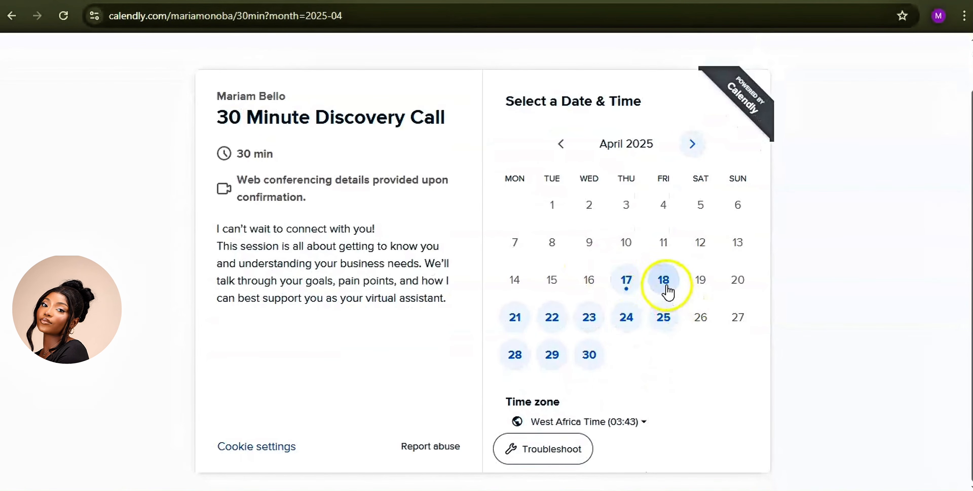
Step: Book Friday, April 18 at 10:00 and continue to the details form
left_click(667, 291)
left_click(719, 332)
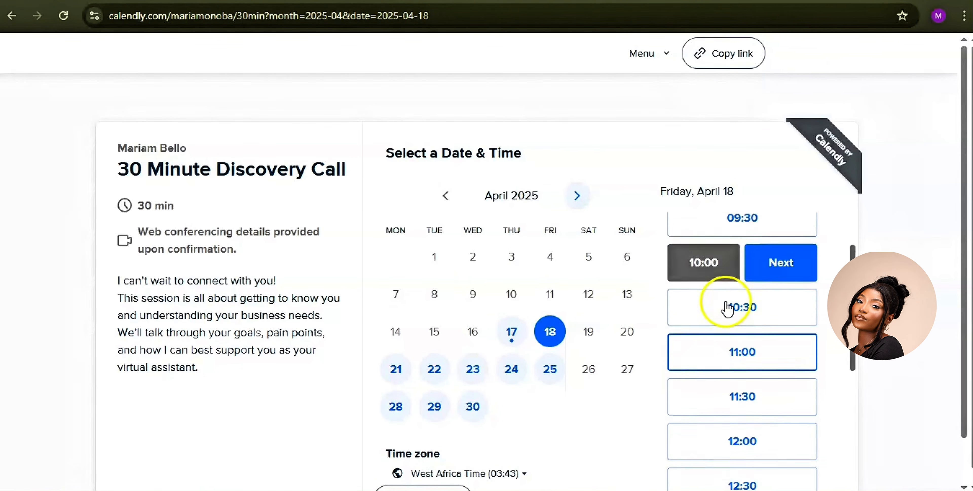
left_click(795, 332)
scroll(544, 213, "down", 1)
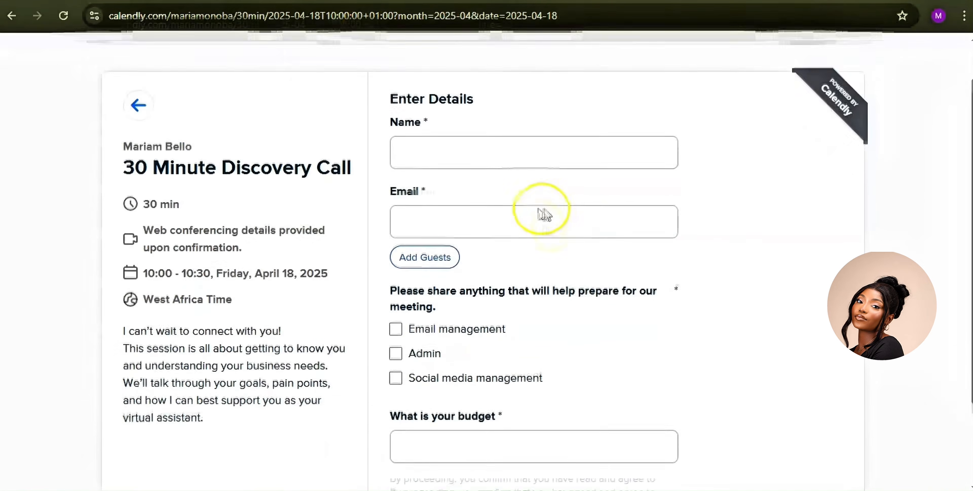
Step: Tick Email management and Admin on the booking form's preparation question
scroll(544, 213, "down", 2)
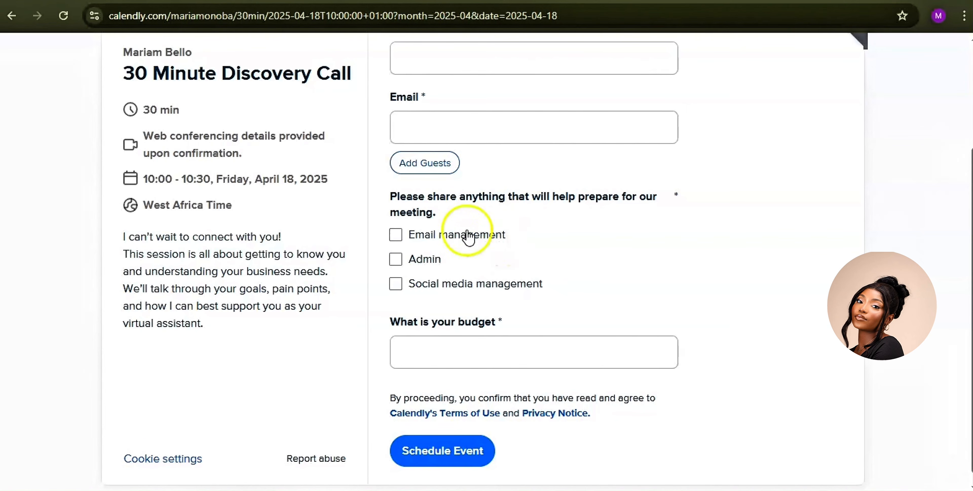
left_click(395, 237)
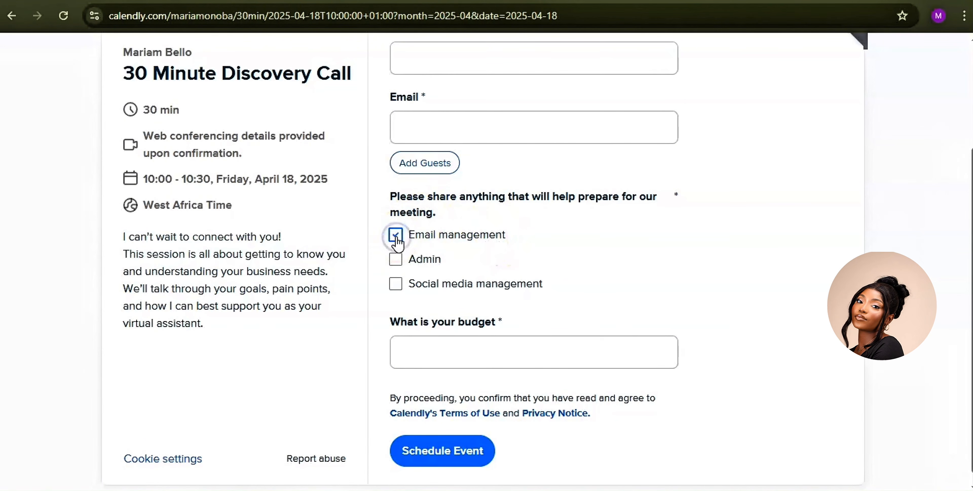
left_click(397, 260)
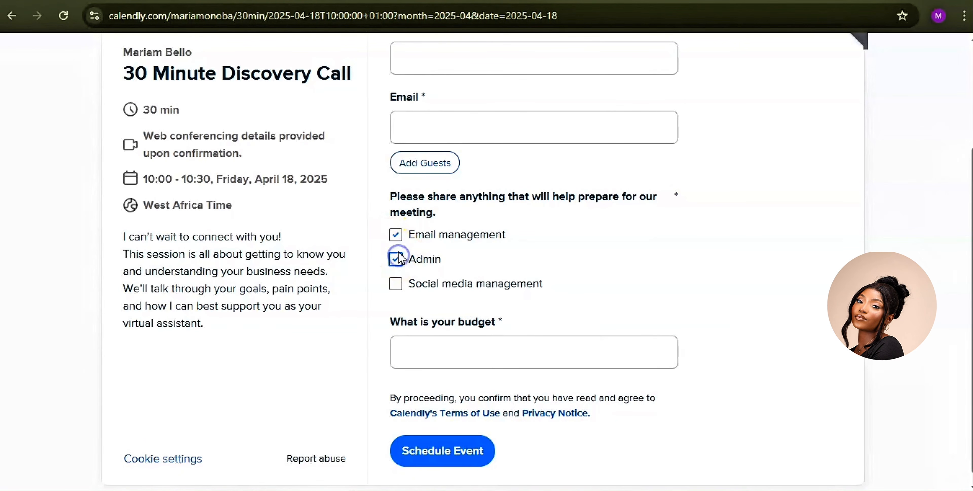
left_click(395, 236)
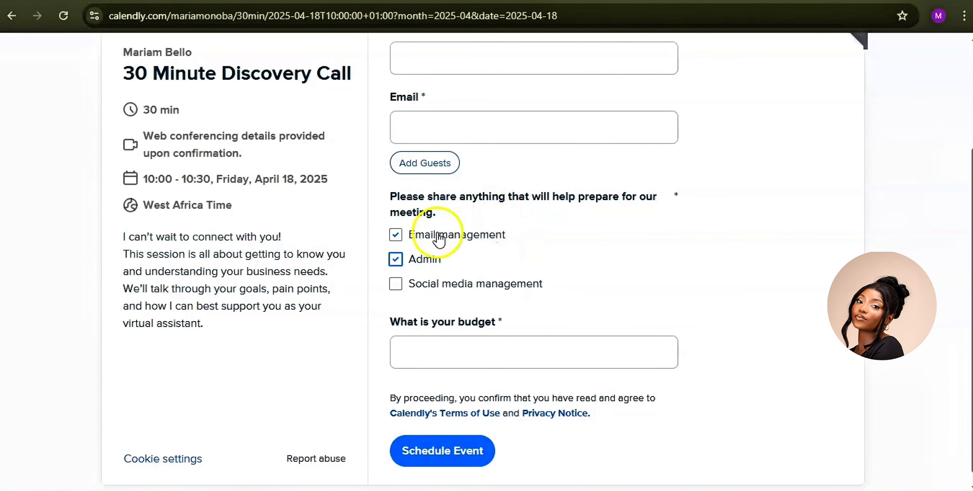
scroll(586, 167, "down", 1)
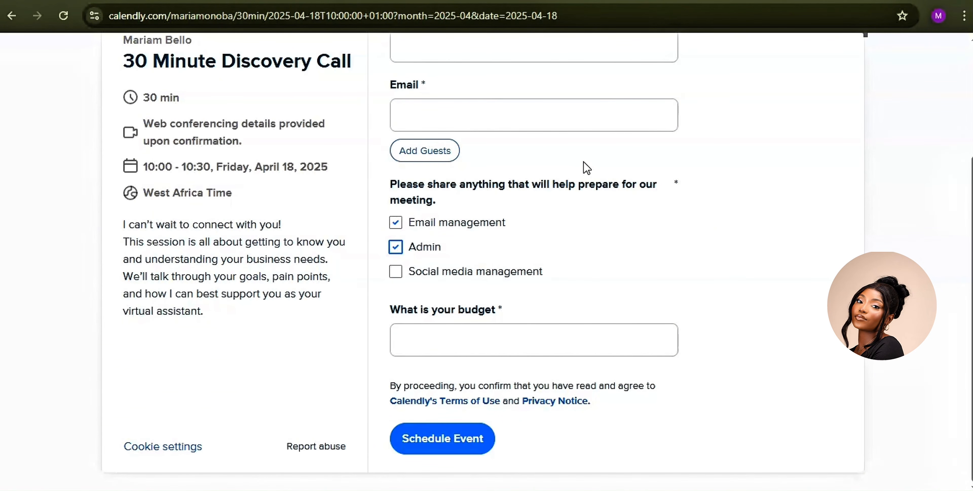